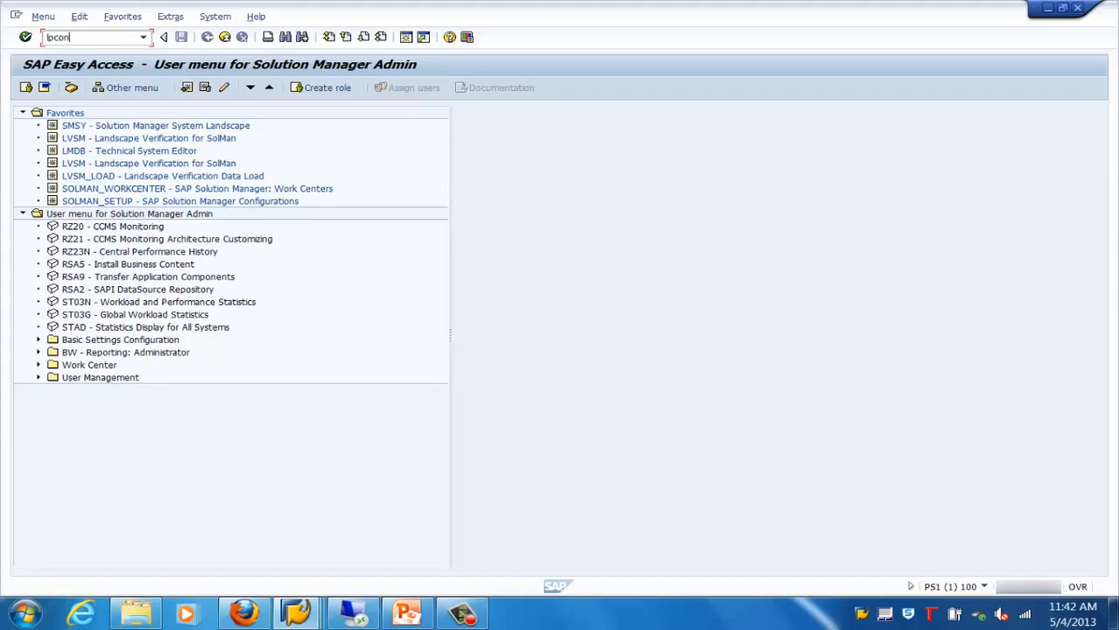
Open transaction LPCONFIG, acknowledge the obsolete-transaction notice and try to display a logical port without specifying one
key("Return")
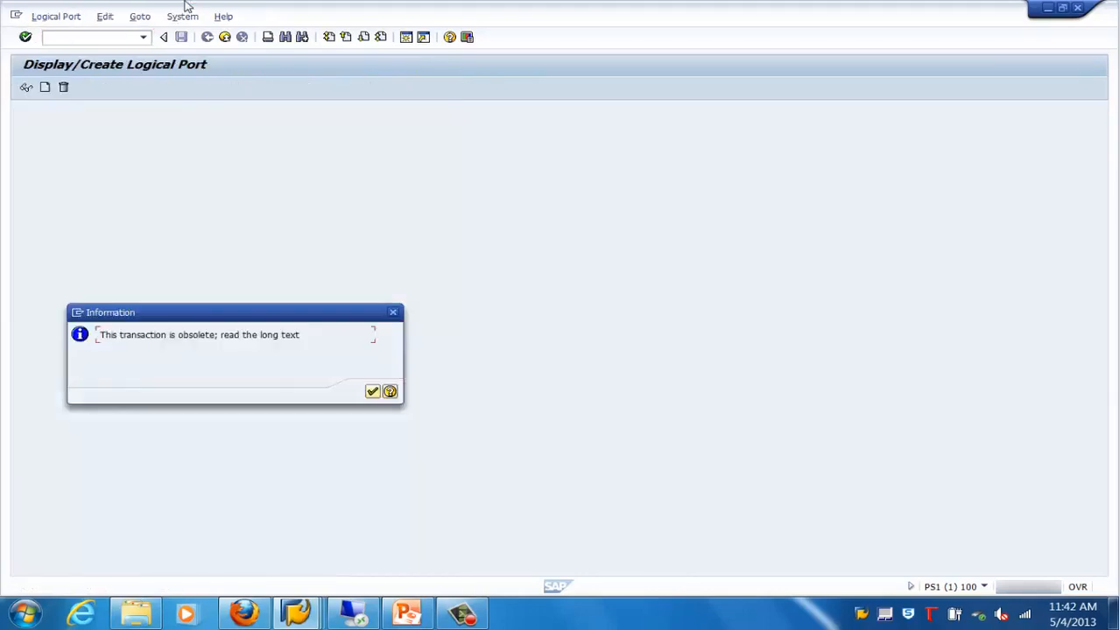
left_click(372, 392)
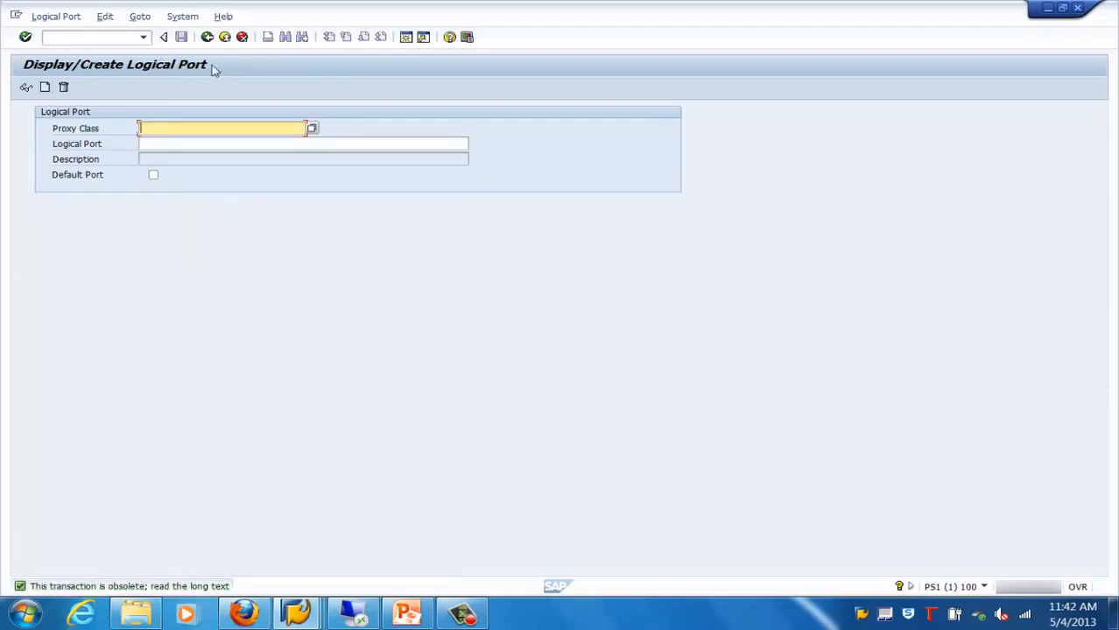
left_click(27, 88)
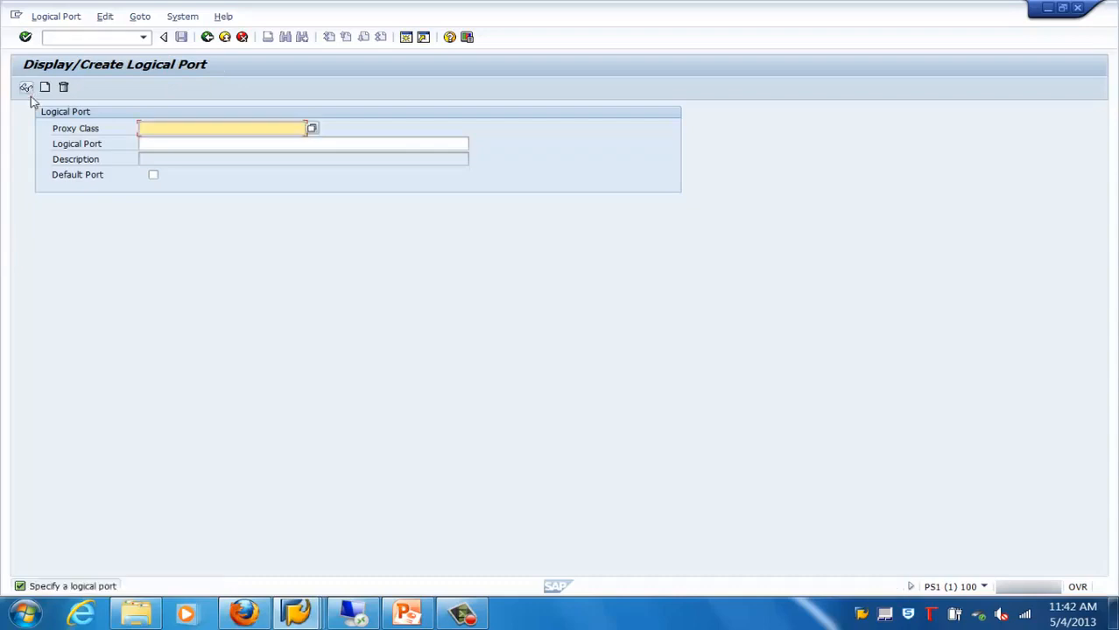
left_click(161, 142)
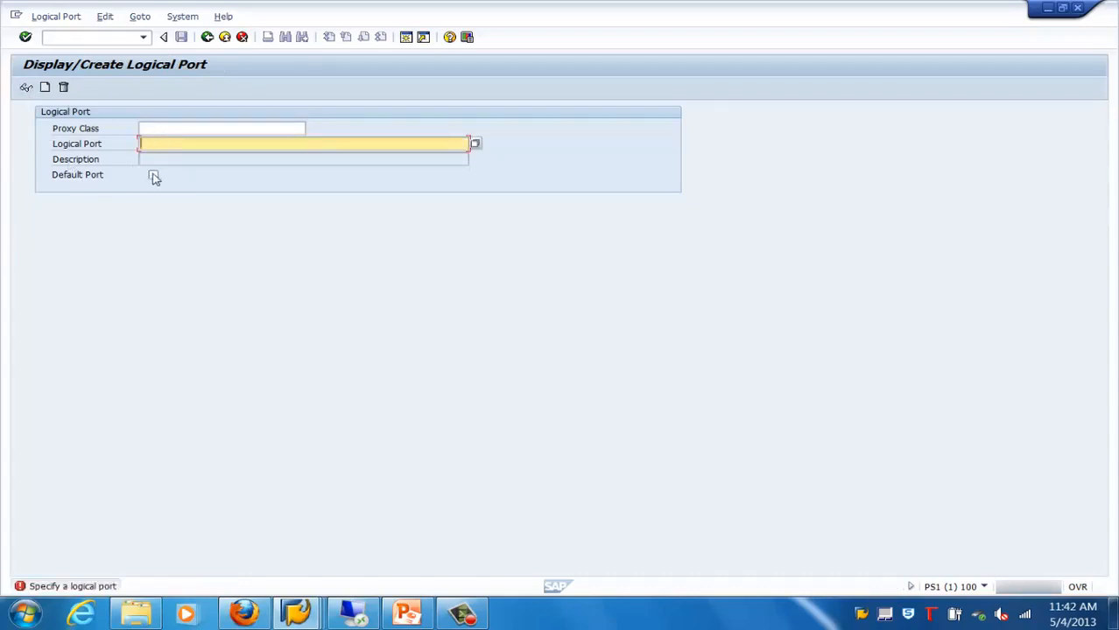
left_click(153, 175)
left_click(153, 175)
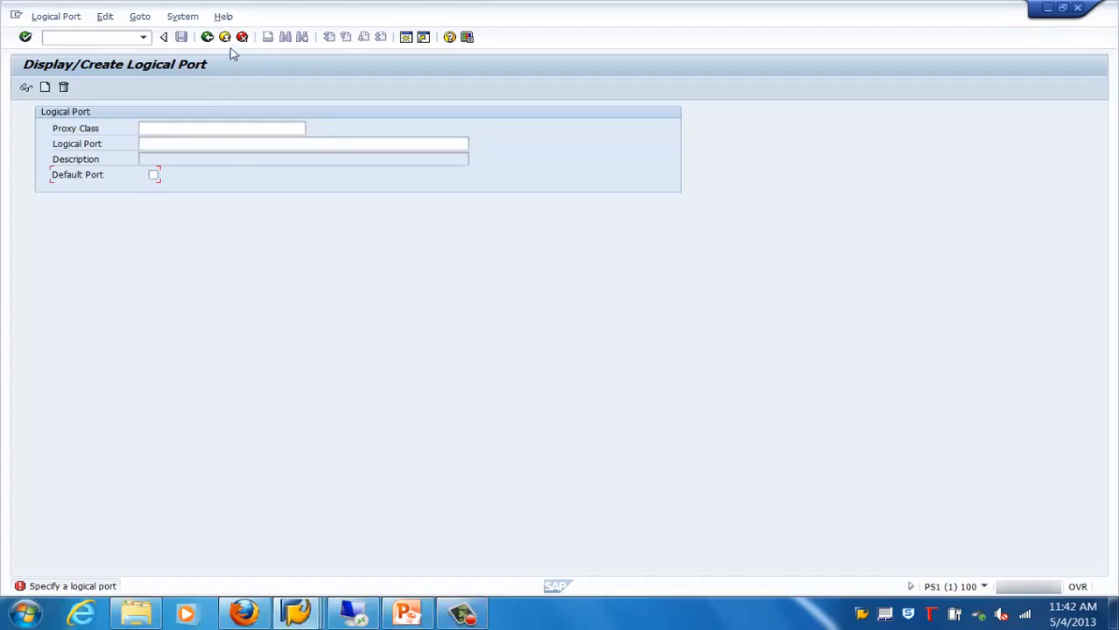
Switch to PowerPoint and review the SAP System Landscape Part I and Part II slides as a slide show
left_click(401, 610)
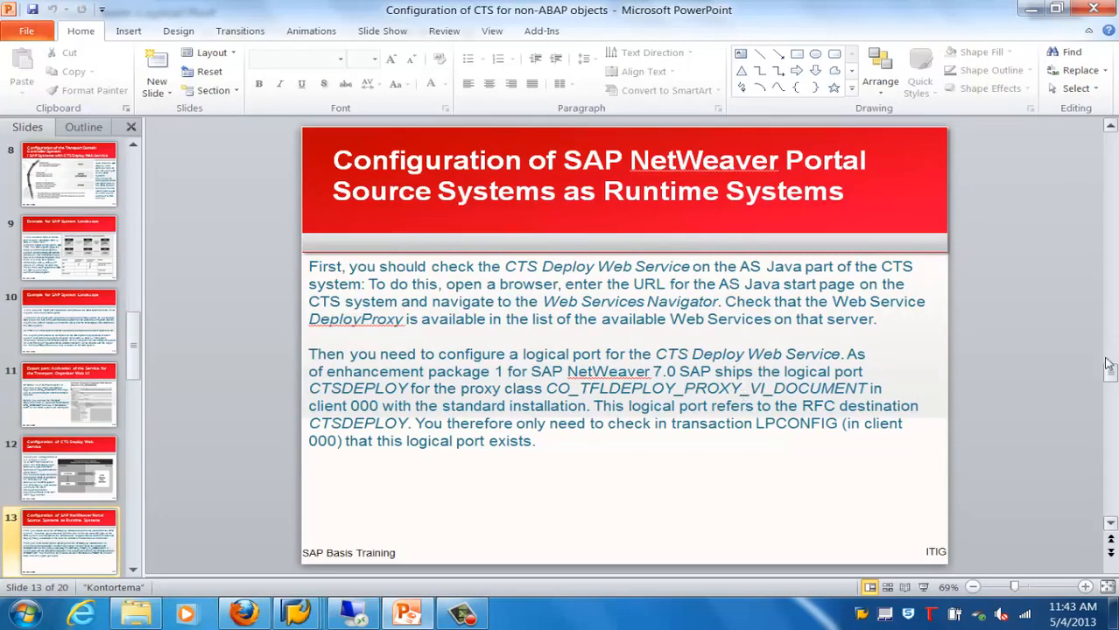
left_click(1112, 418)
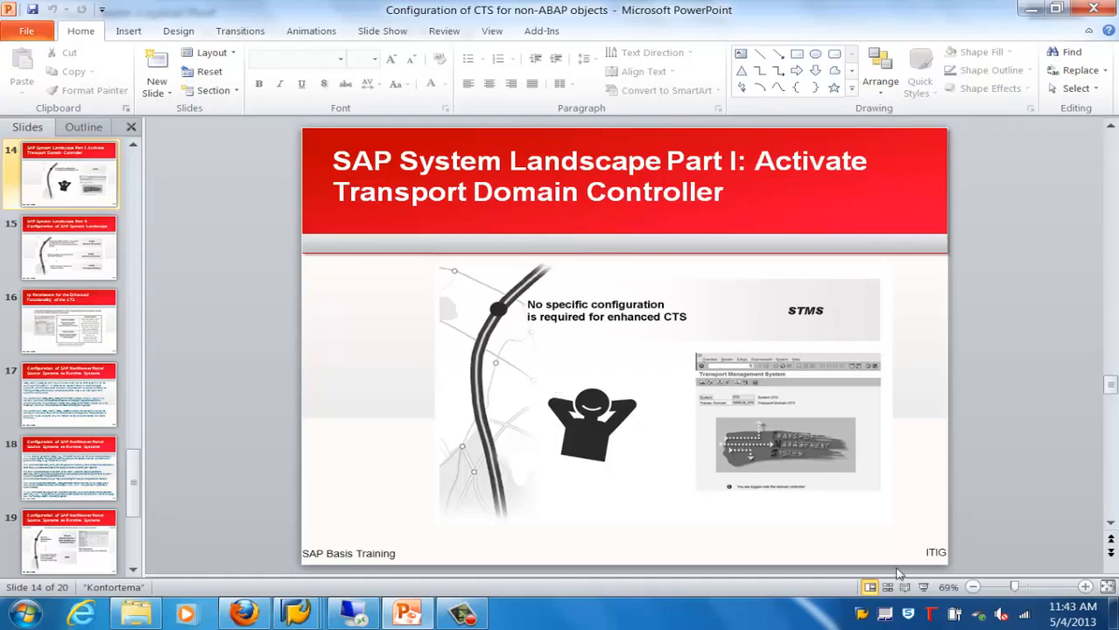
left_click(923, 587)
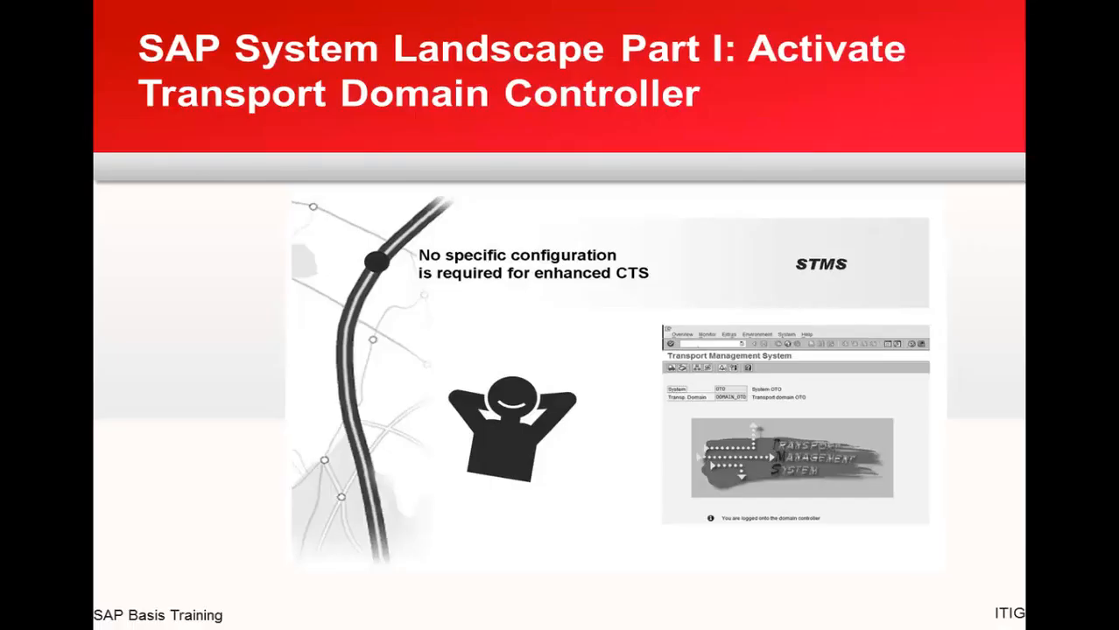
key("Right")
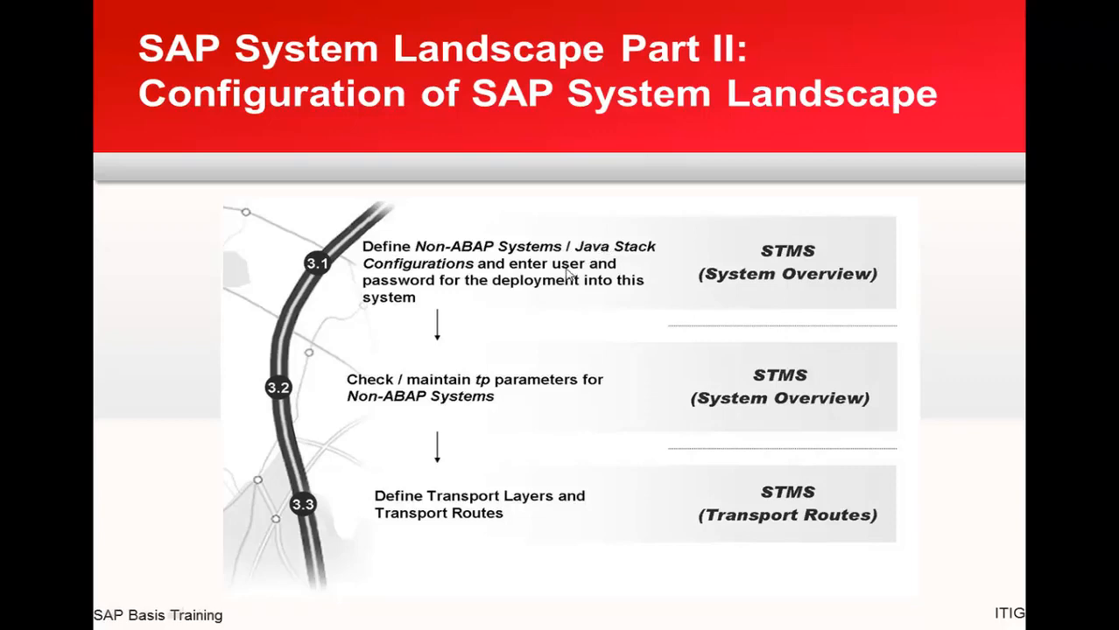
key("Escape")
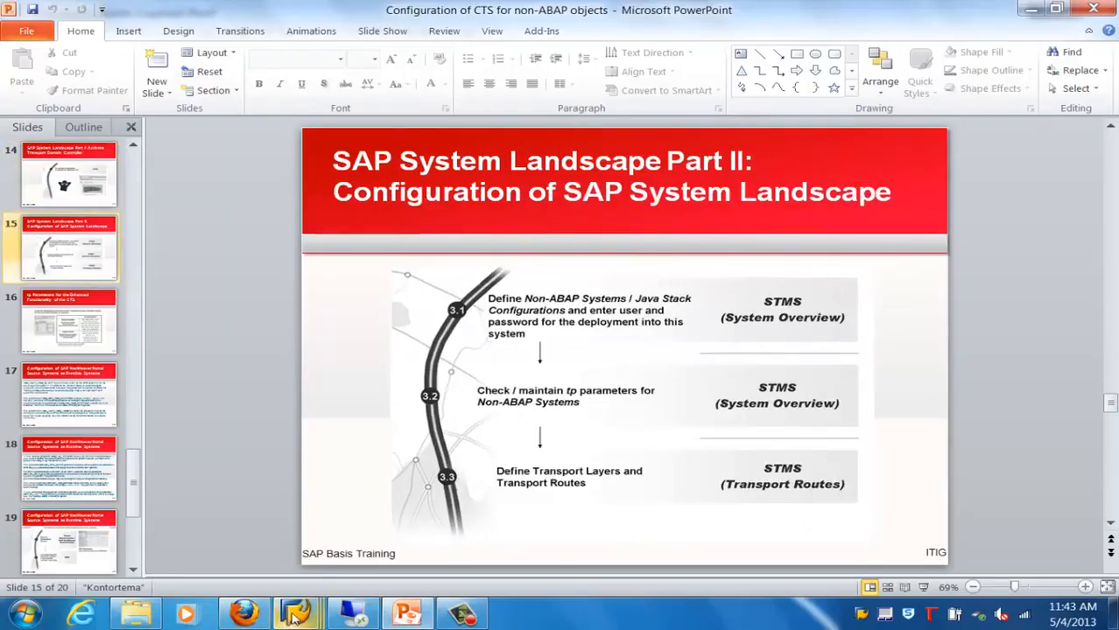
Switch back to SAP, leave the logical port transaction and open the system overview in transaction STMS
mouse_move(296, 612)
left_click(516, 497)
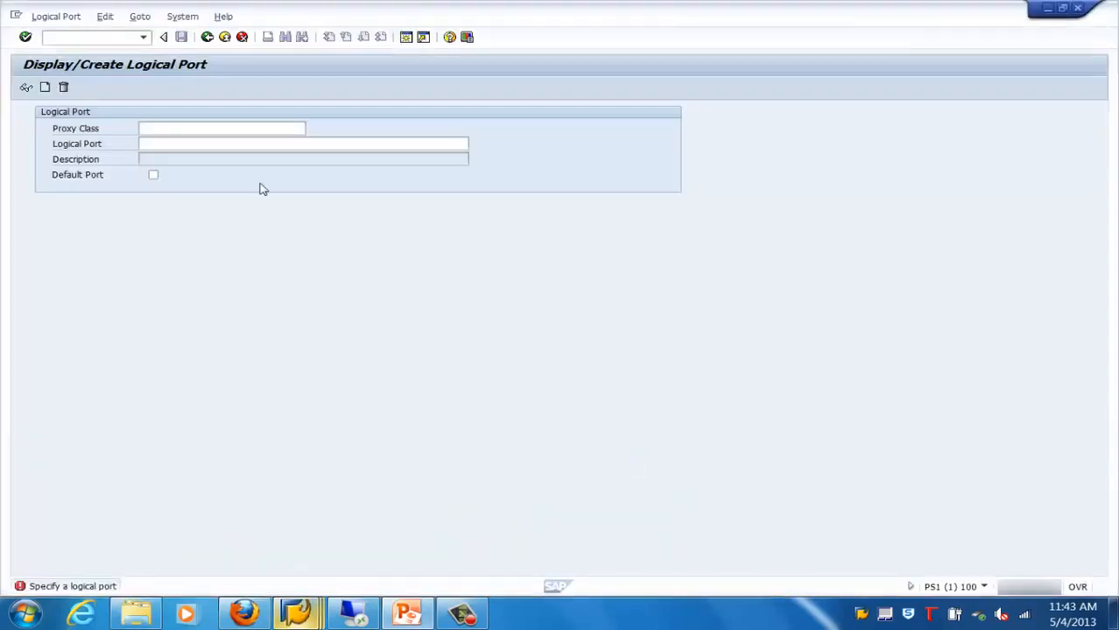
left_click(224, 36)
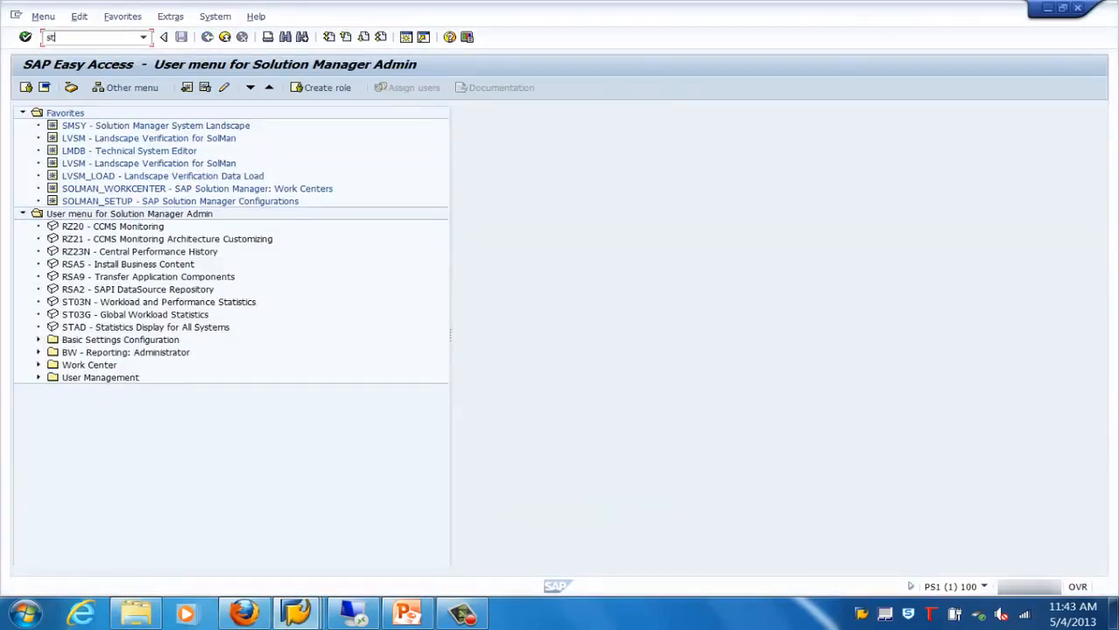
type("stms")
key("Return")
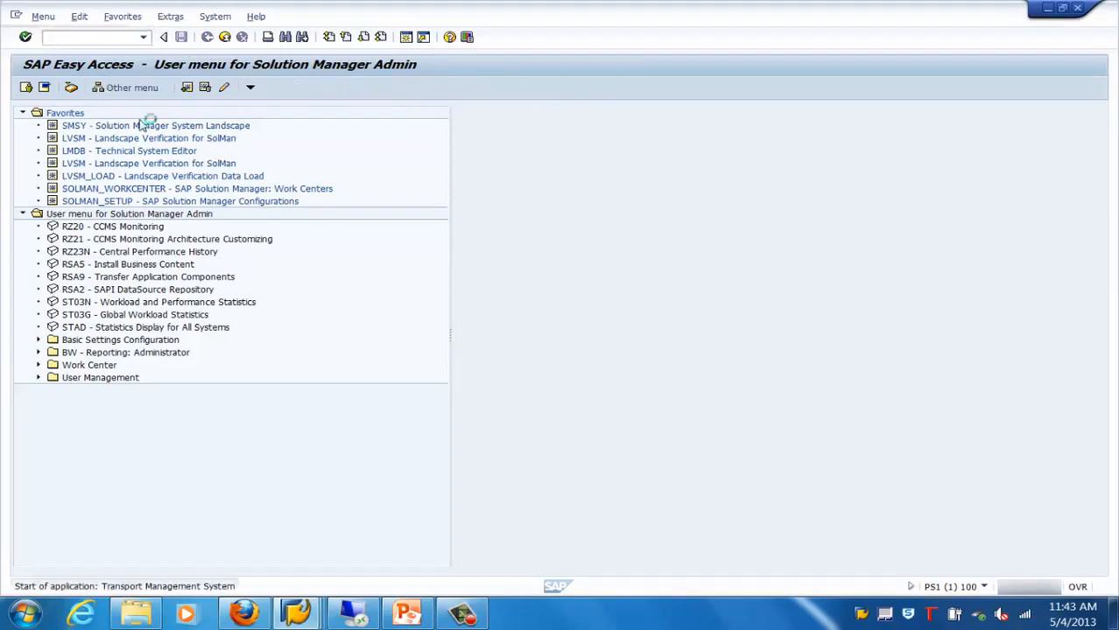
left_click(41, 17)
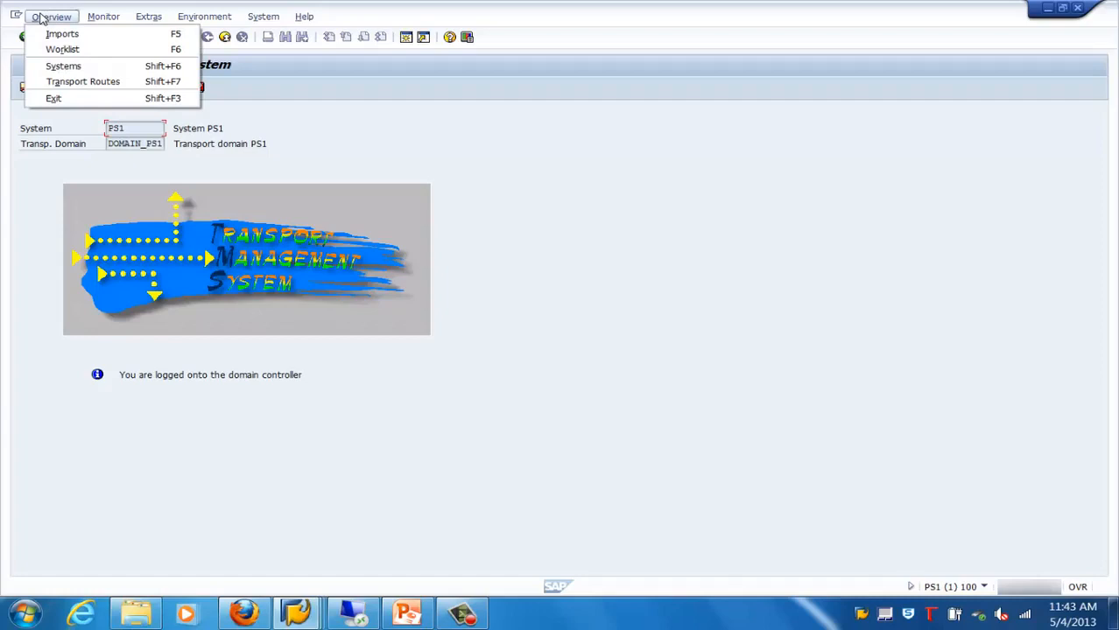
left_click(74, 67)
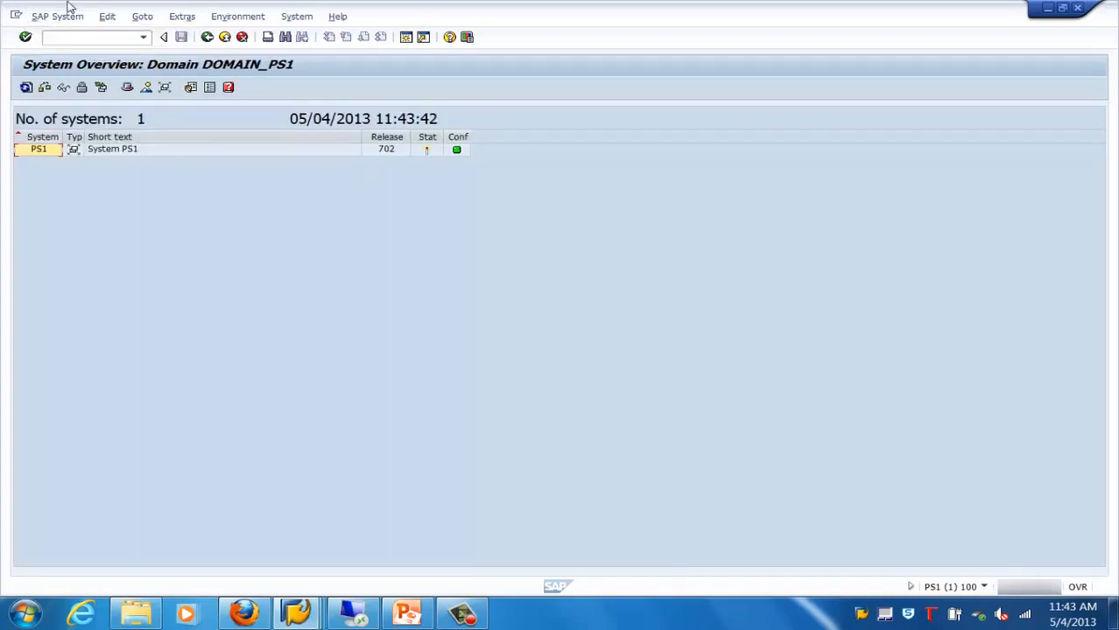
Start creating a non-ABAP system in transport domain DOMAIN_PS1
left_click(55, 18)
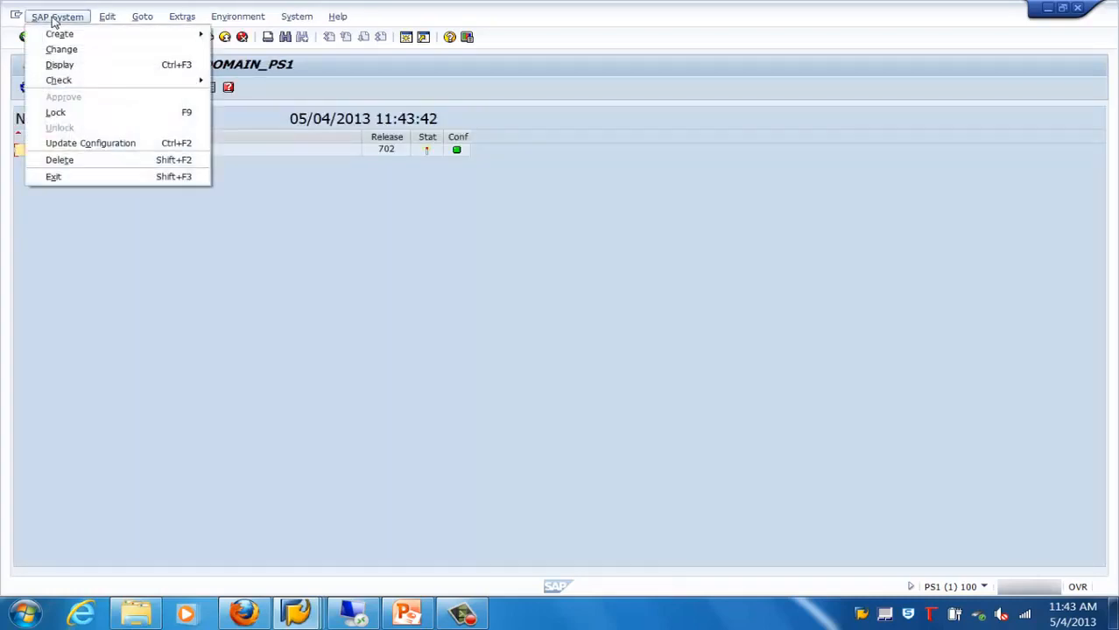
mouse_move(62, 37)
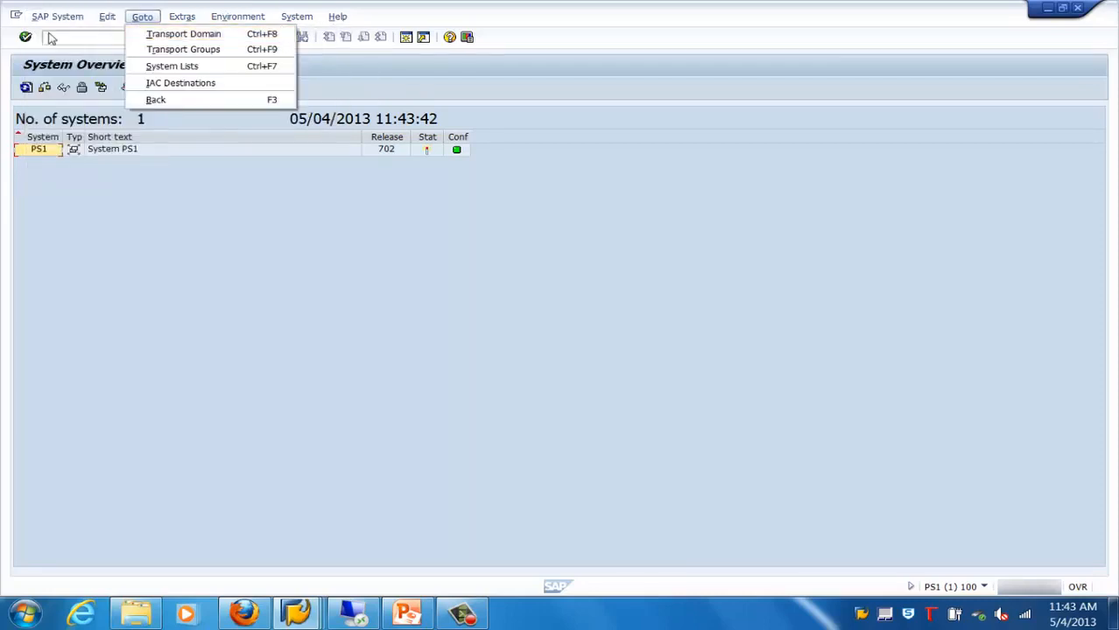
mouse_move(185, 34)
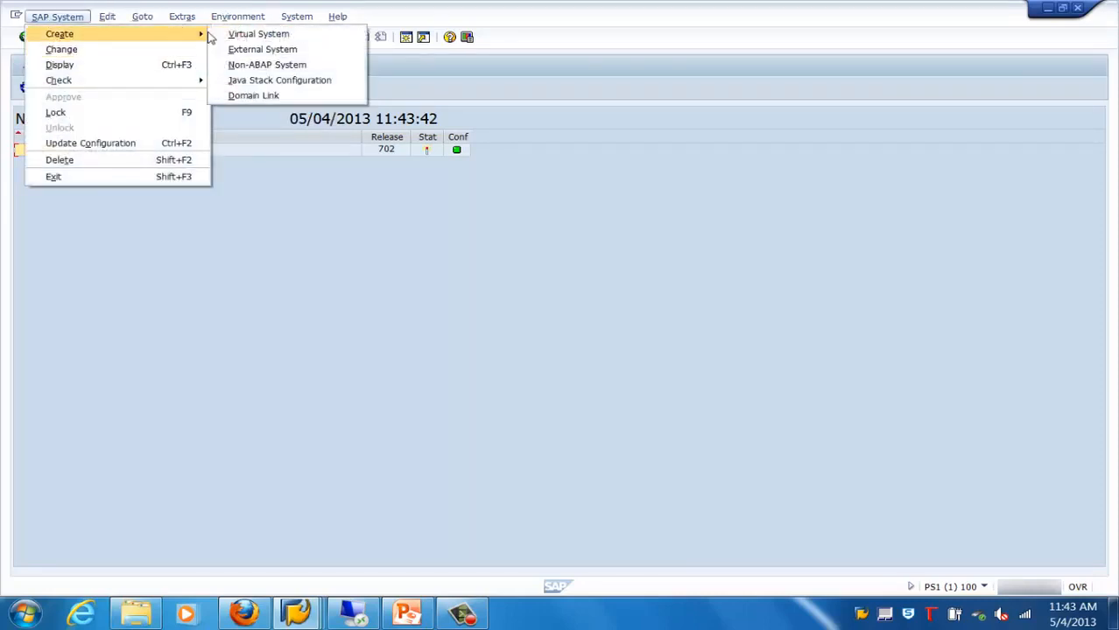
left_click(276, 70)
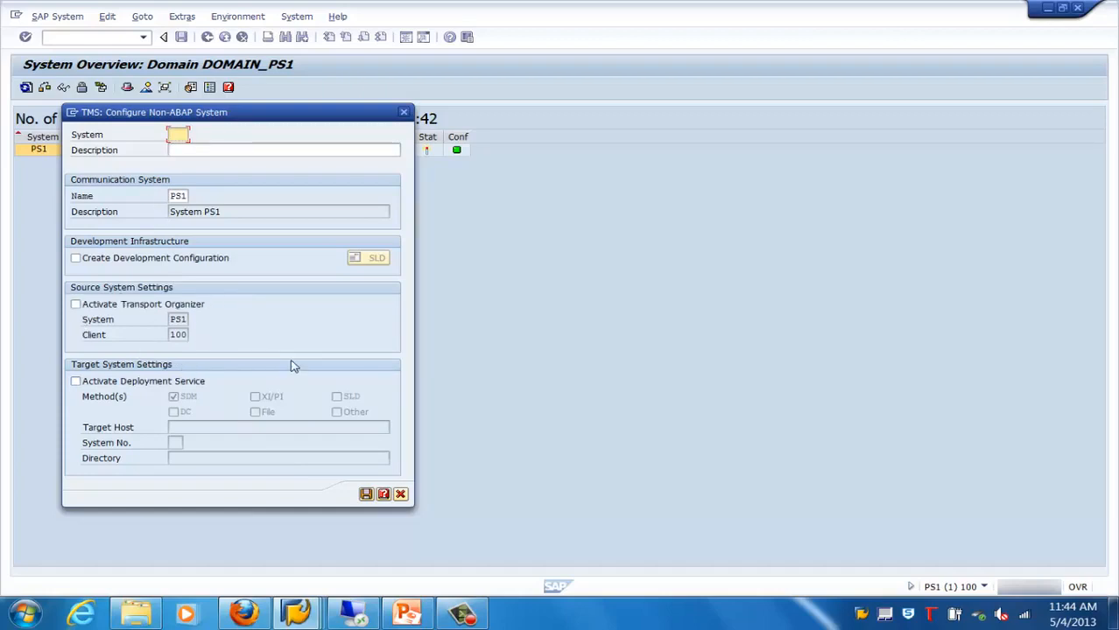
Try the Transport Organizer option, turn it off again and activate the deployment service with the SDM method
left_click(77, 305)
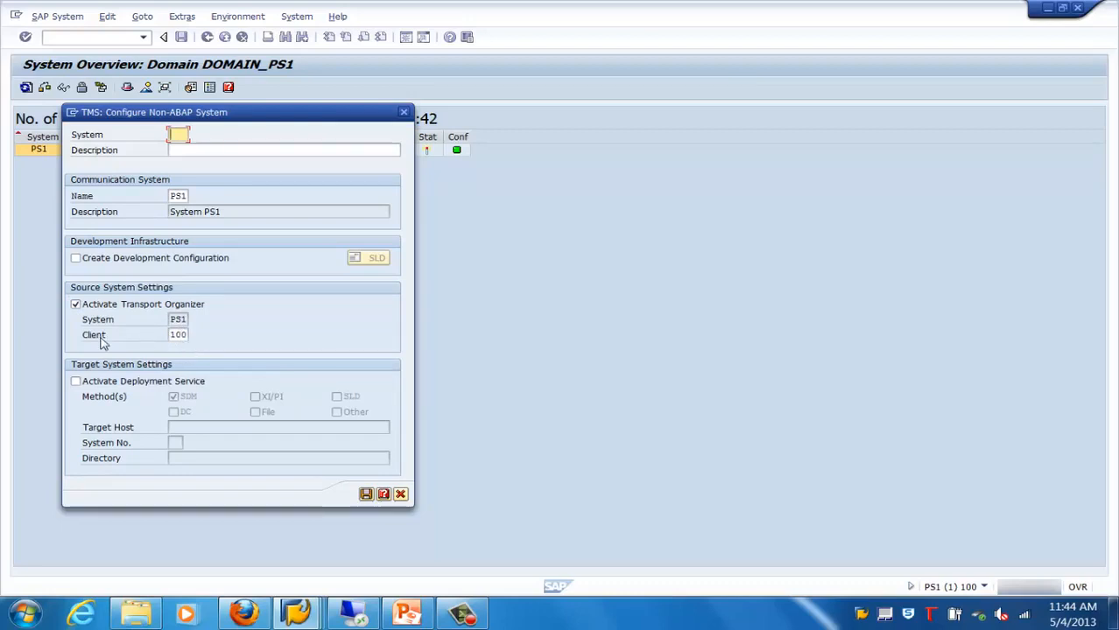
left_click(77, 305)
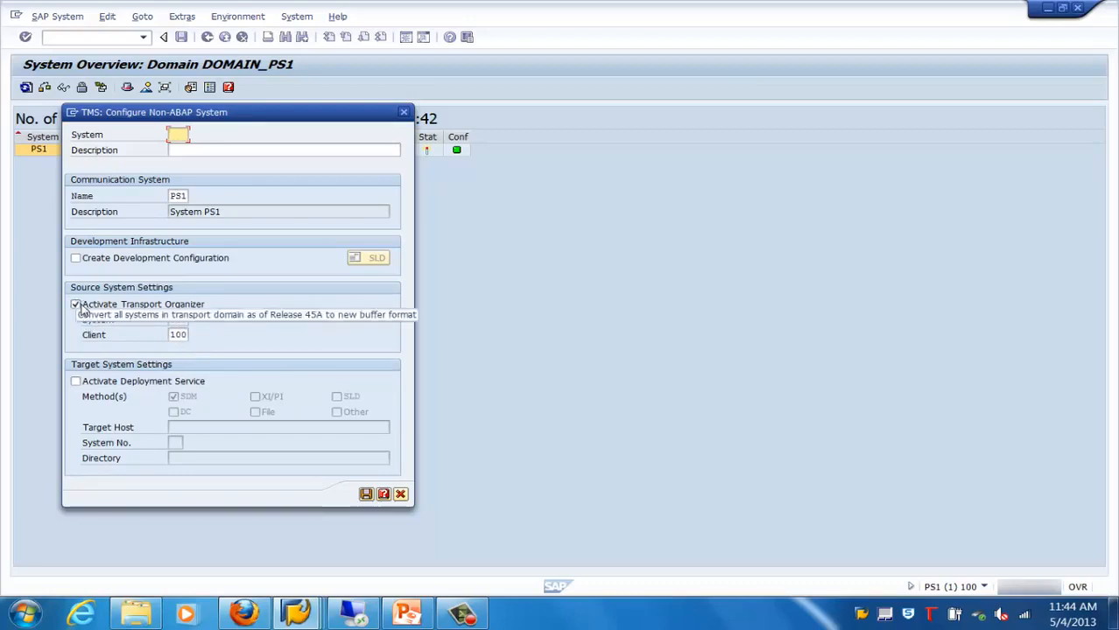
left_click(76, 304)
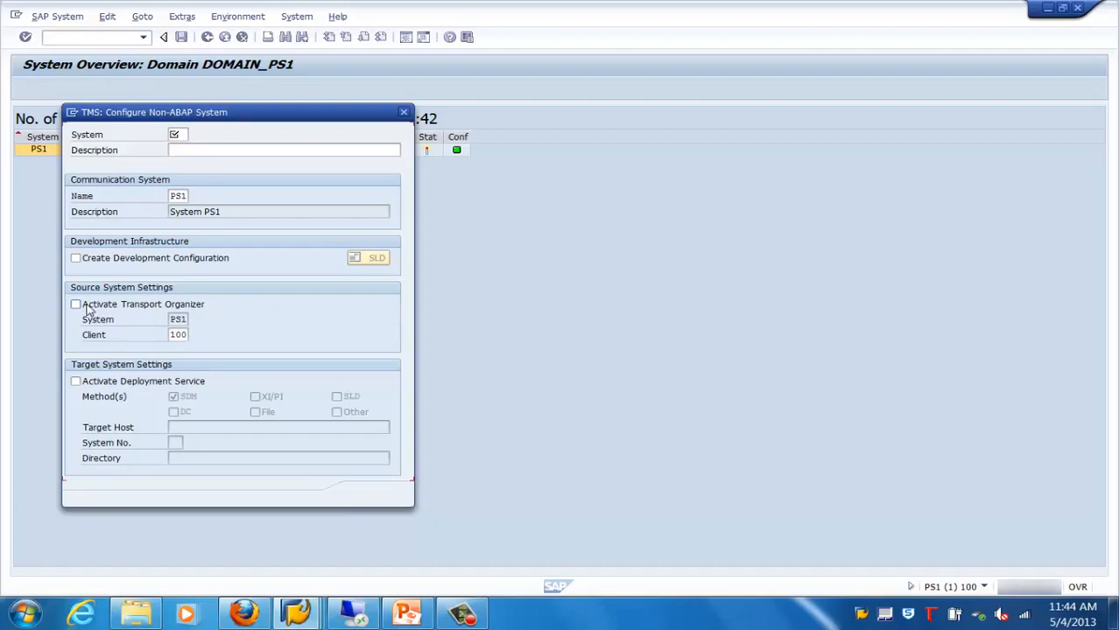
left_click(77, 382)
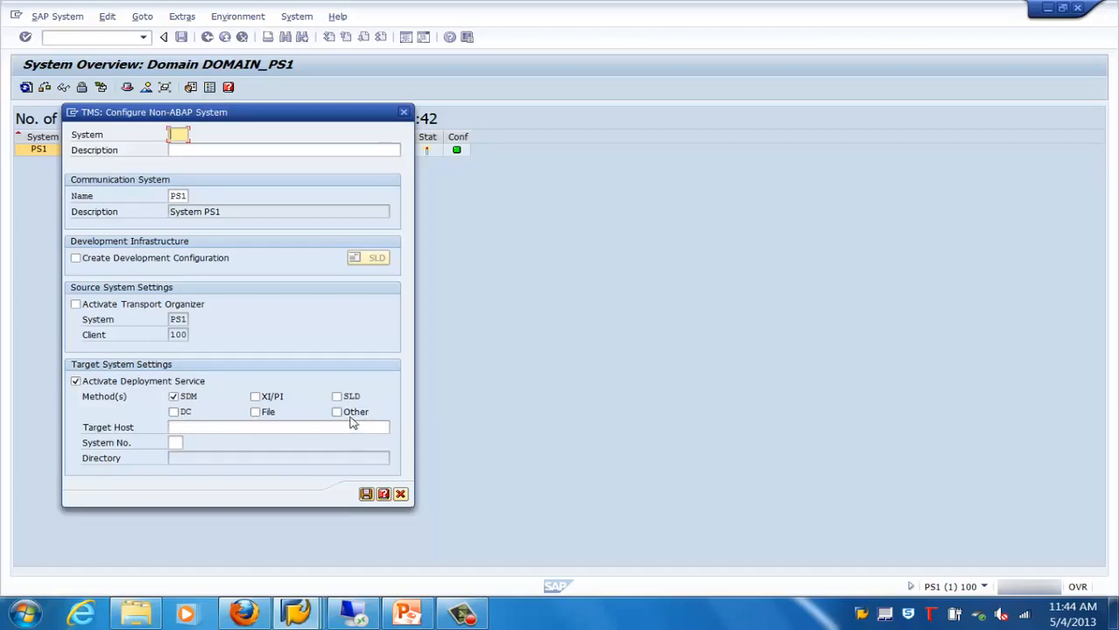
left_click(279, 426)
left_click(176, 443)
Enter JPD as the non-ABAP system and "Java dev system" as its description
left_click(176, 134)
type("JPD")
left_click(232, 149)
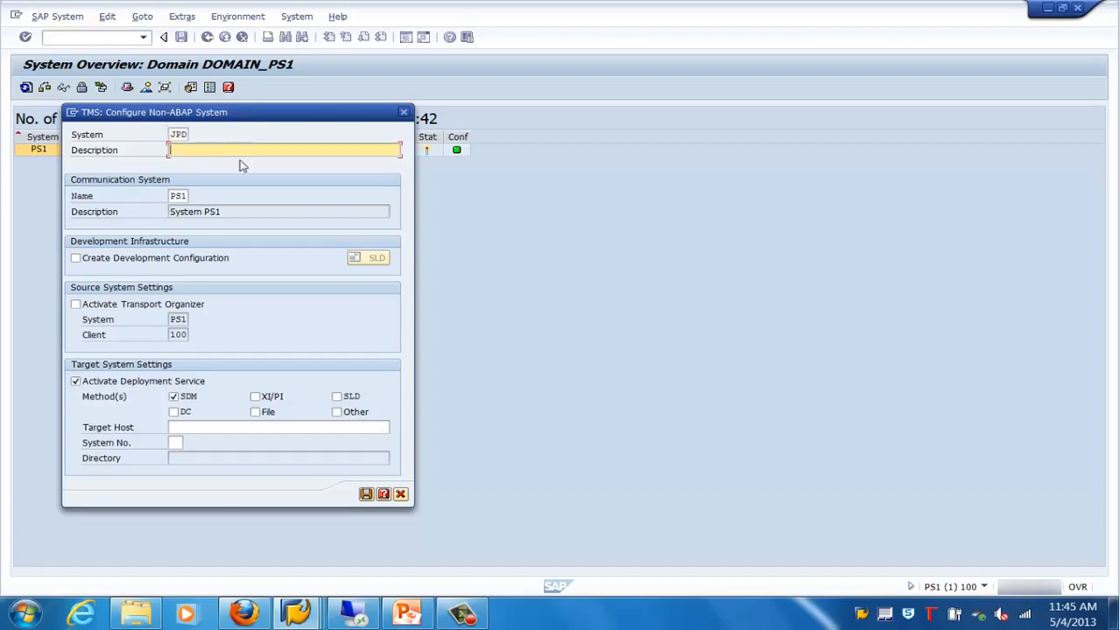
type("Java dev system")
left_click(204, 212)
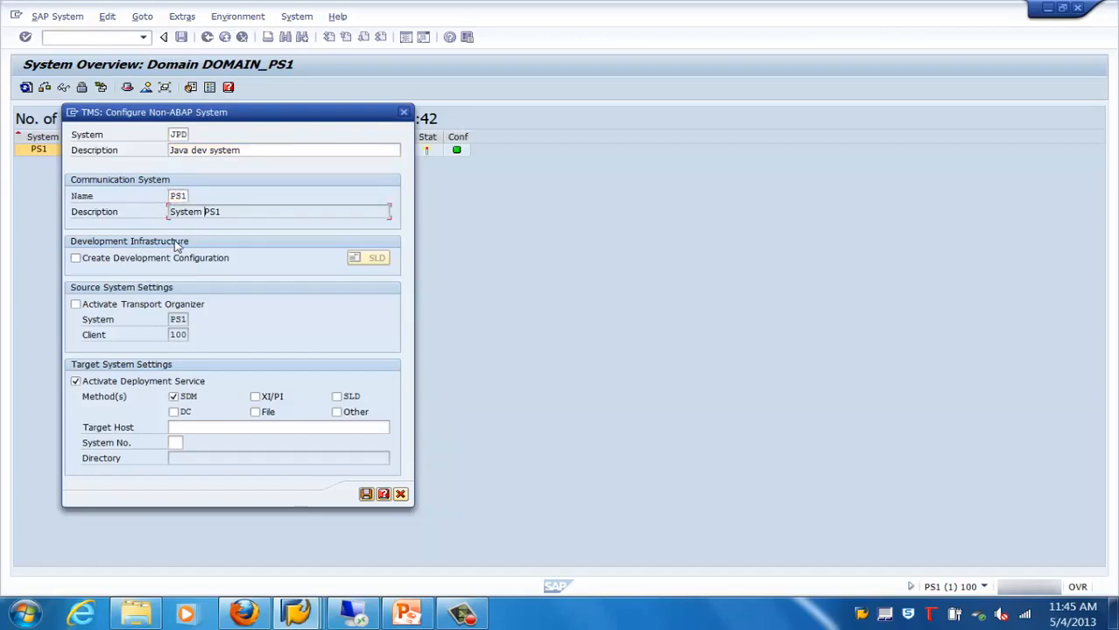
left_click(77, 263)
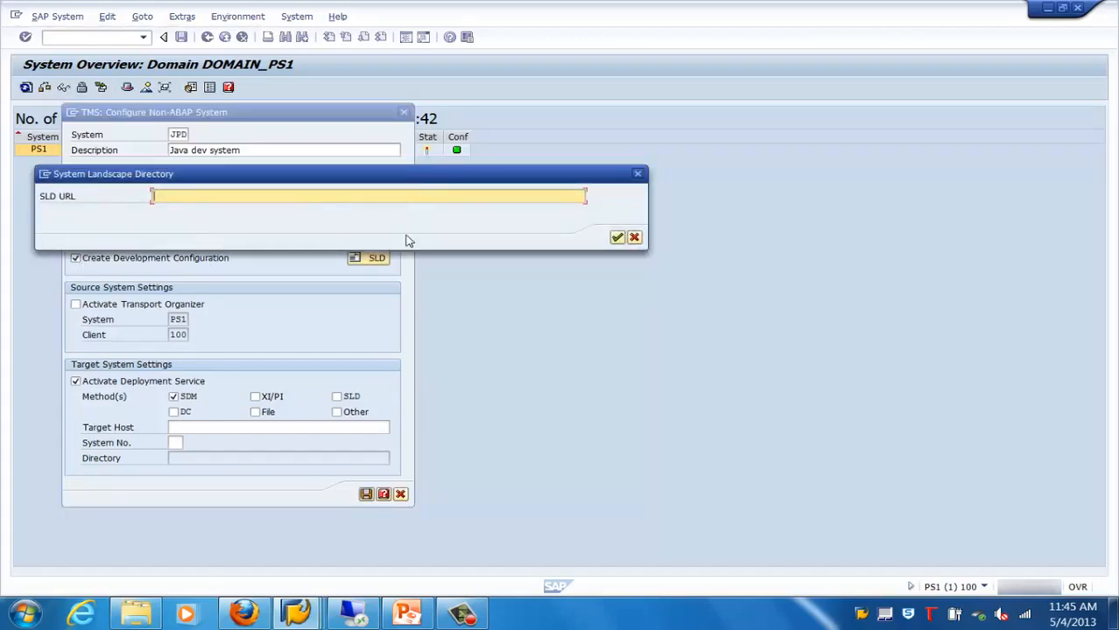
left_click(635, 238)
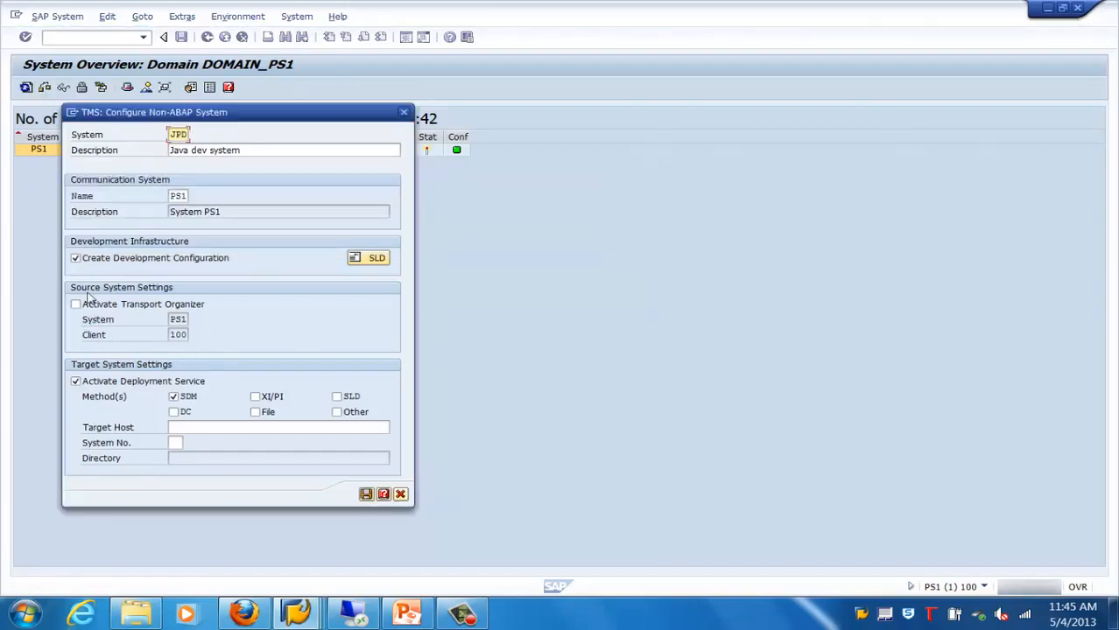
left_click(75, 258)
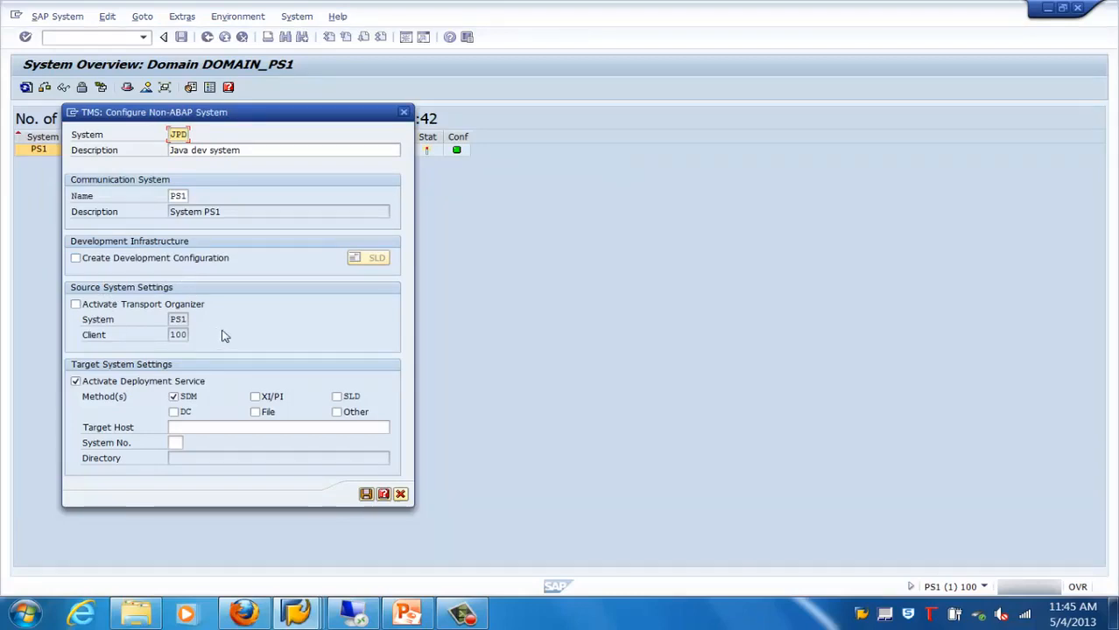
Set up JPD as a source system by activating the Transport Organizer and deactivating the deployment service
left_click(75, 305)
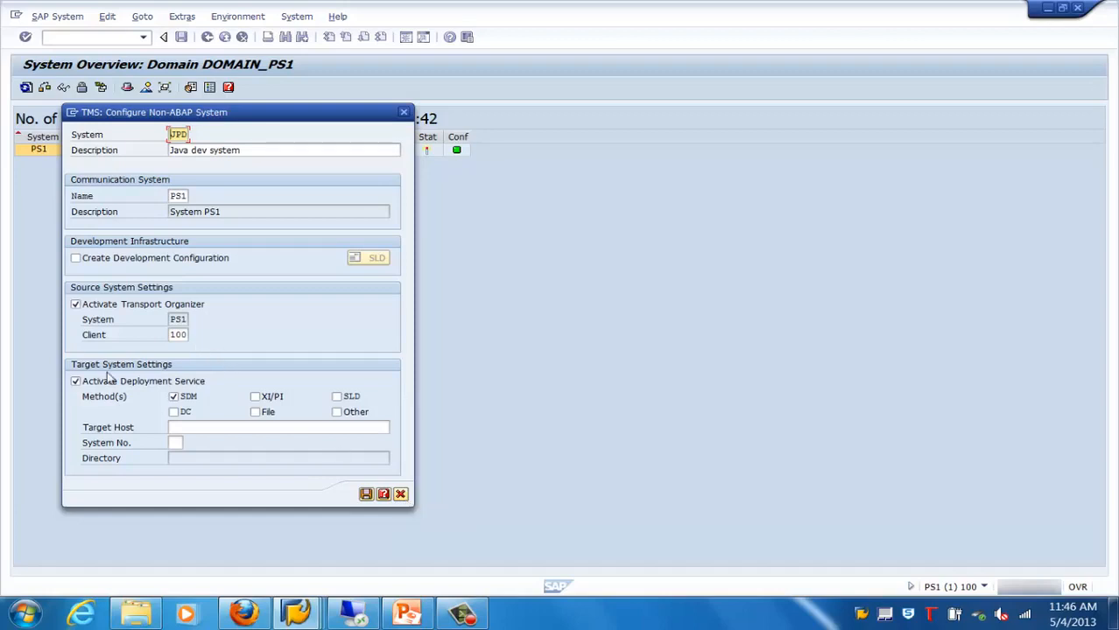
left_click(76, 381)
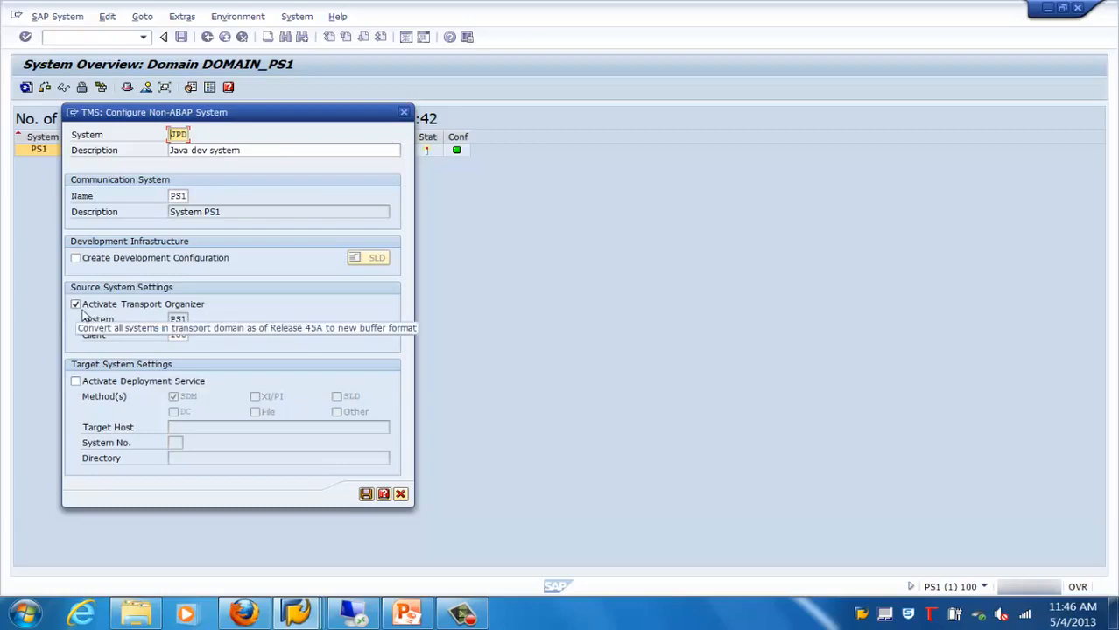
Change the system to JPQ as a target, with the Transport Organizer deactivated and the deployment service activated
left_click(76, 305)
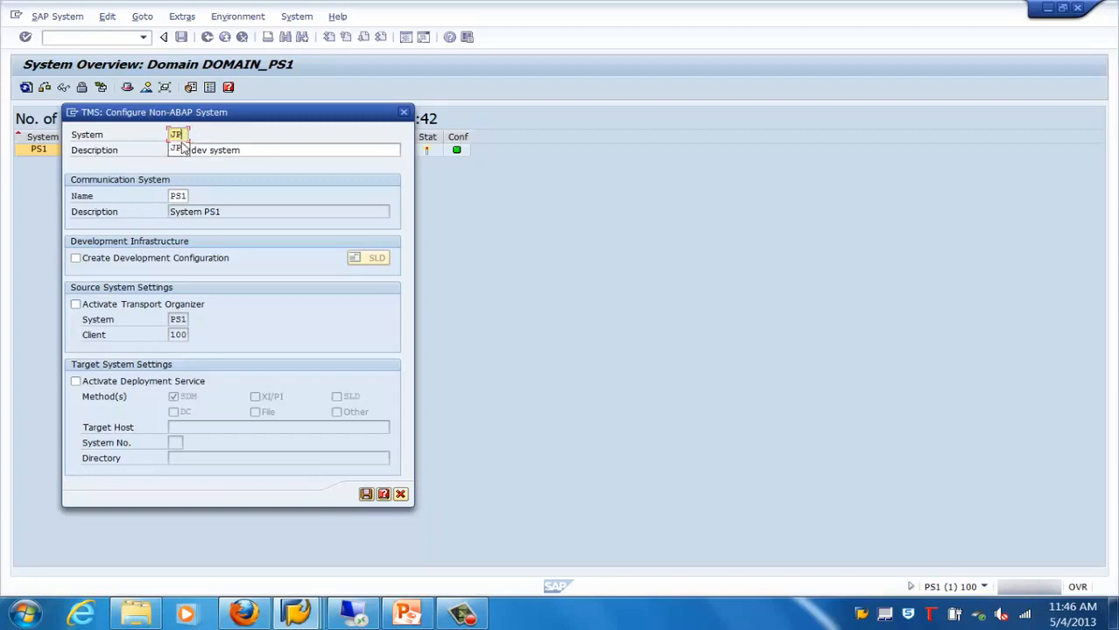
left_click(75, 381)
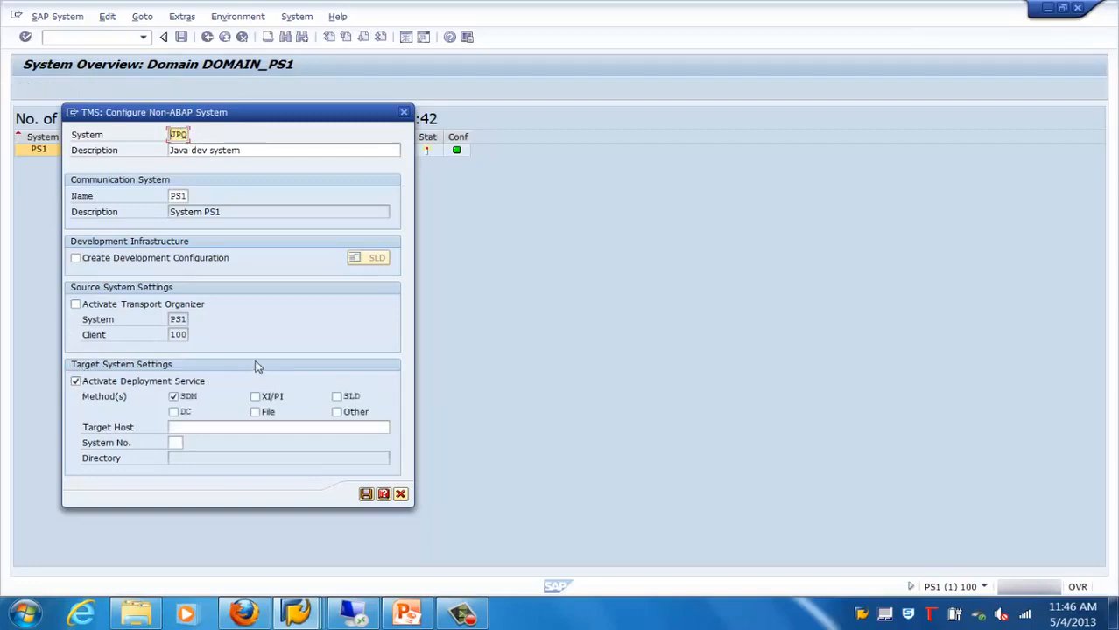
Change the system to JPP with the deployment service activated, and discard the non-ABAP system configuration
left_click(75, 381)
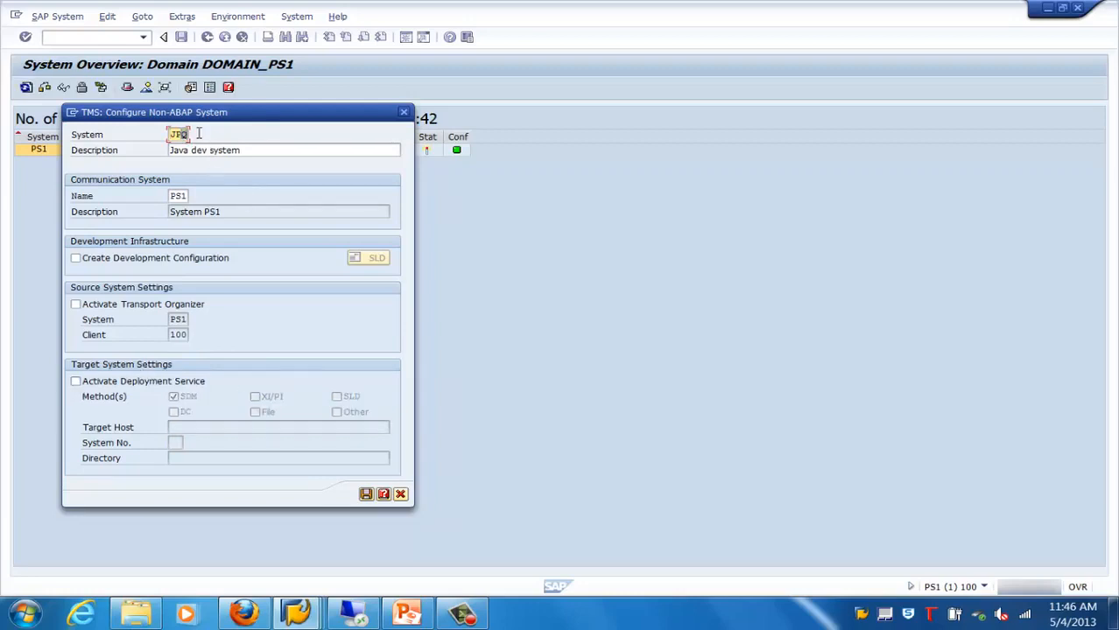
key("BackSpace")
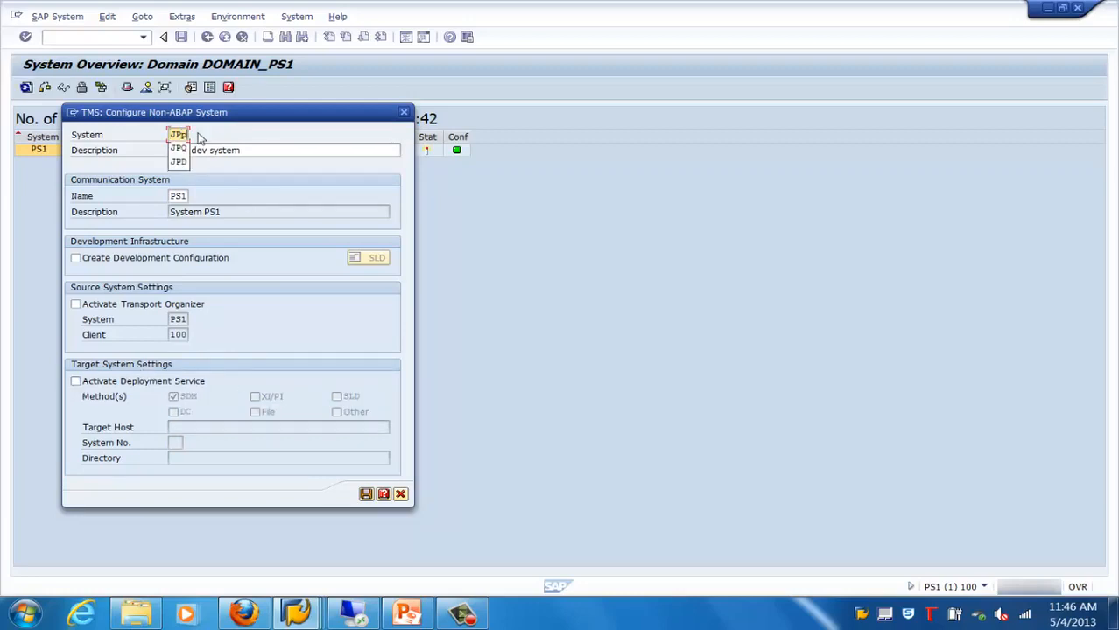
left_click(91, 385)
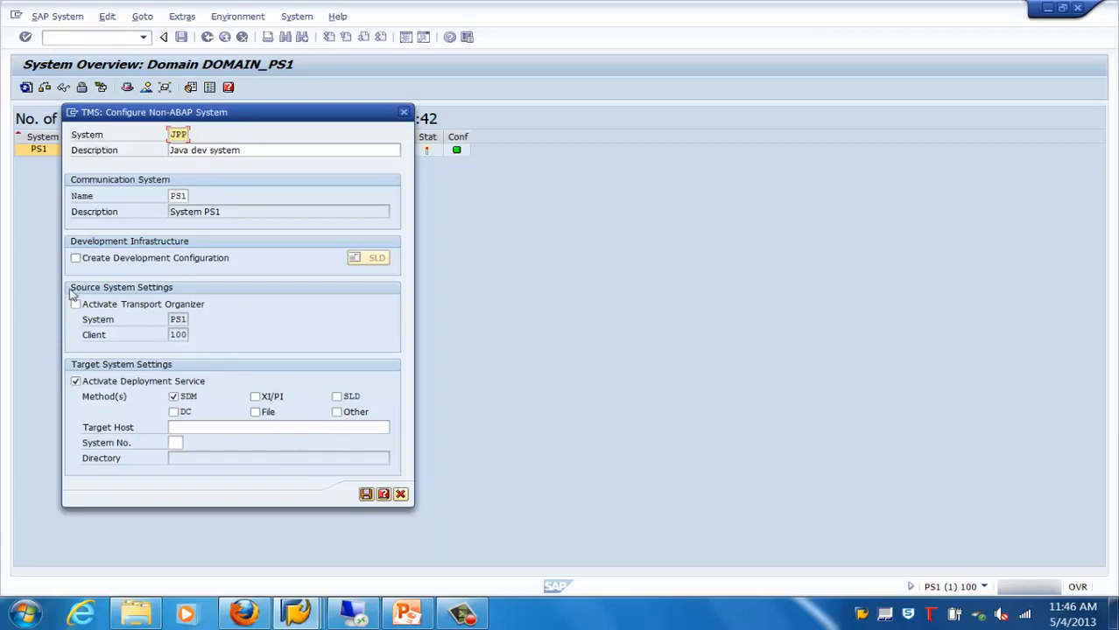
left_click(401, 496)
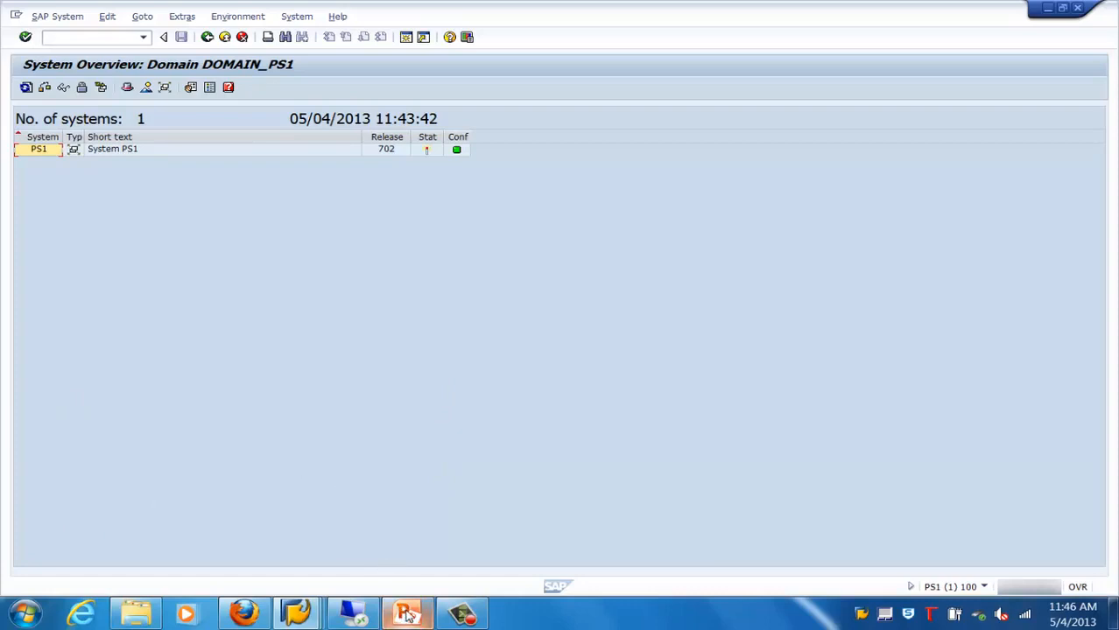
Switch to the PowerPoint presentation on configuring CTS for non-ABAP objects
mouse_move(408, 616)
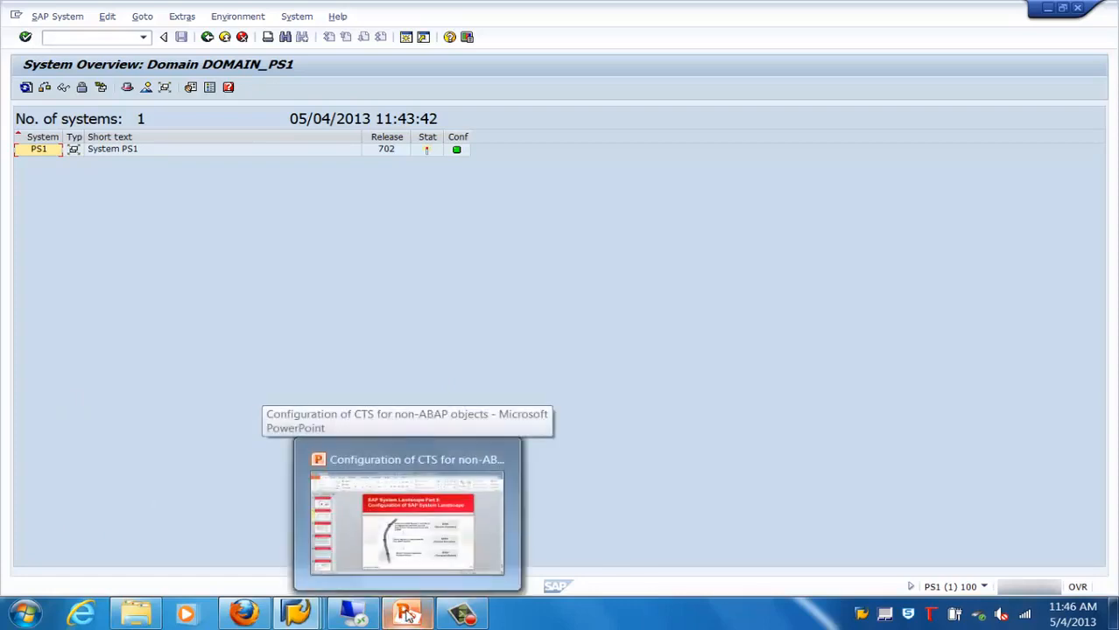